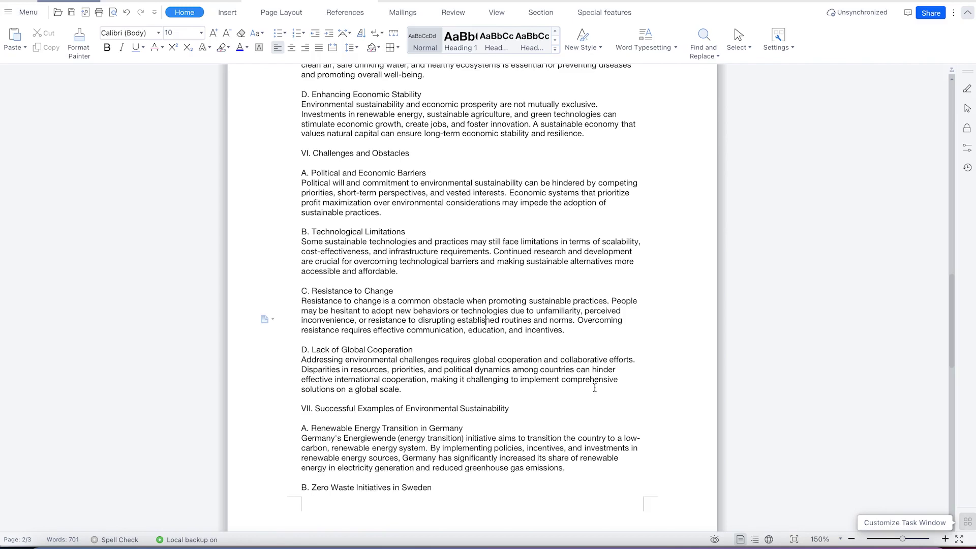
Step: Add blank lines after the 'sustainable practices.' paragraph and place the cursor on one
{"action": "left_click", "coordinate": [431, 214]}
{"action": "key", "text": "Return"}
{"action": "key", "text": "Return"}
{"action": "key", "text": "Return"}
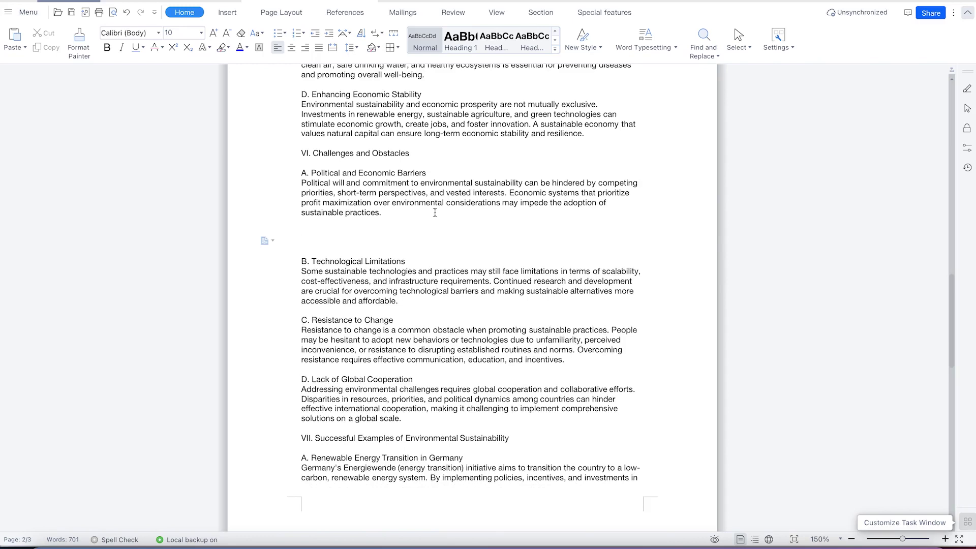
{"action": "left_click", "coordinate": [334, 240]}
Step: Type 'See more here' on the blank line, fixing the typo, and select the word 'here'
{"action": "type", "text": "See more"}
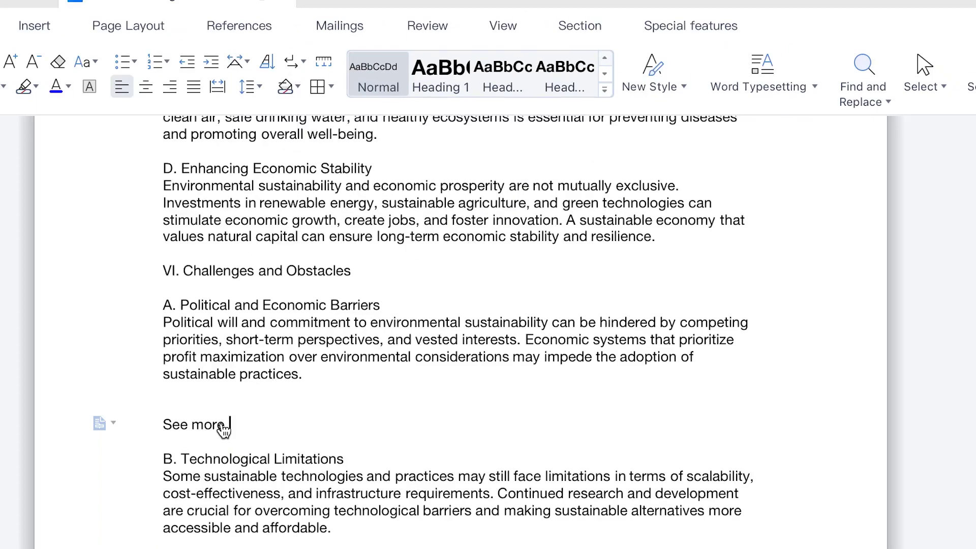
{"action": "type", "text": " hrere"}
{"action": "key", "text": "BackSpace"}
{"action": "key", "text": "BackSpace"}
{"action": "key", "text": "BackSpace"}
{"action": "key", "text": "BackSpace"}
{"action": "type", "text": "ere"}
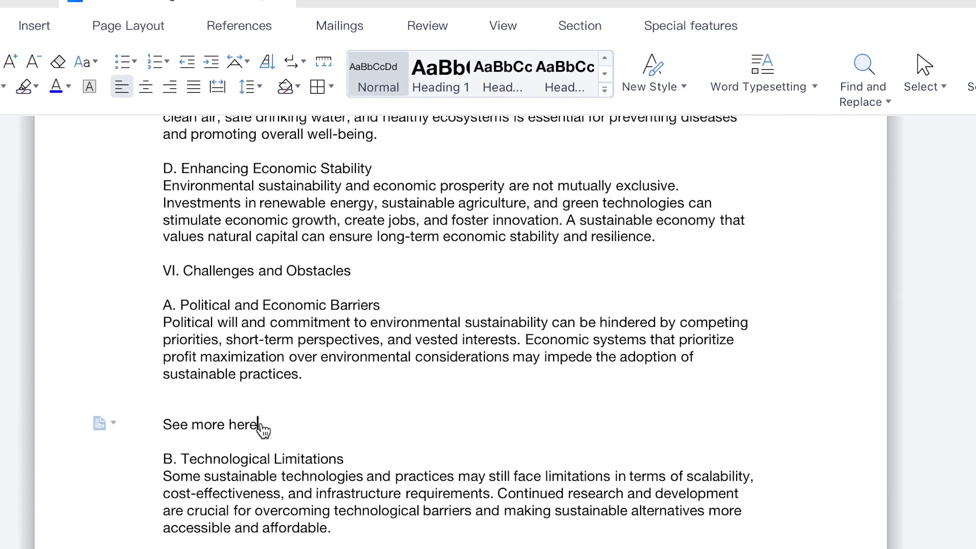
{"action": "left_click_drag", "start_coordinate": [258, 426], "coordinate": [228, 425]}
{"action": "left_click", "coordinate": [35, 24]}
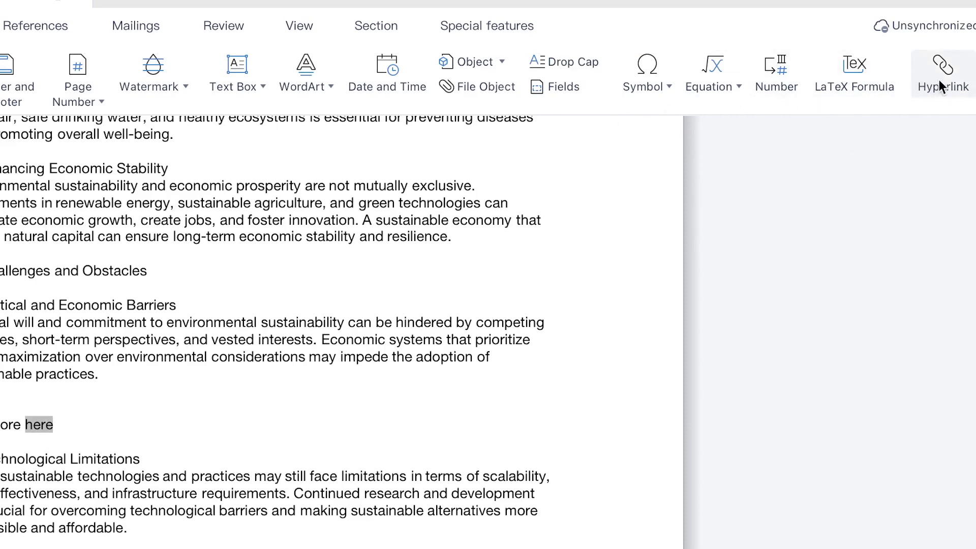
Step: Hyperlink 'here' to the Purple Textured thumbnail PNG in Downloads, then follow the link to test it
{"action": "left_click", "coordinate": [954, 80]}
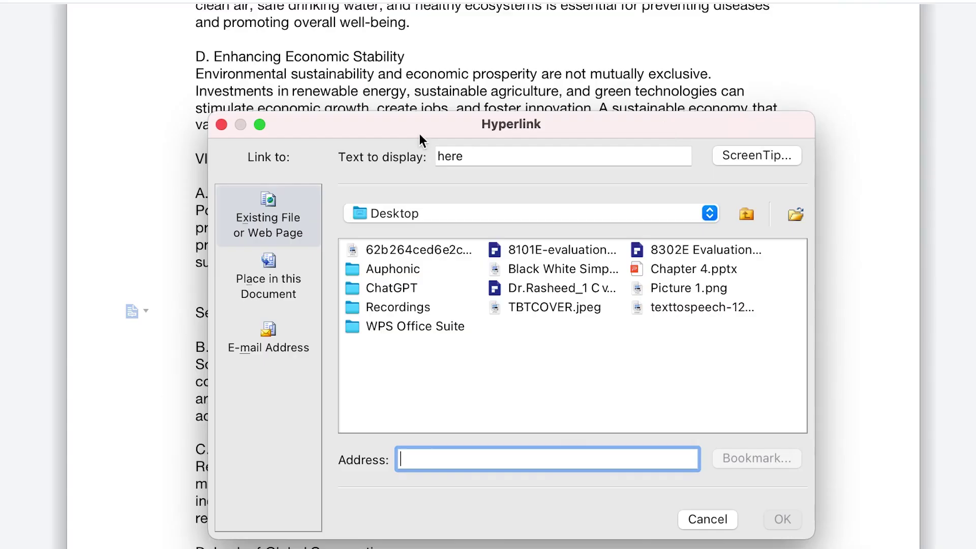
{"action": "left_click_drag", "start_coordinate": [416, 125], "coordinate": [793, 88]}
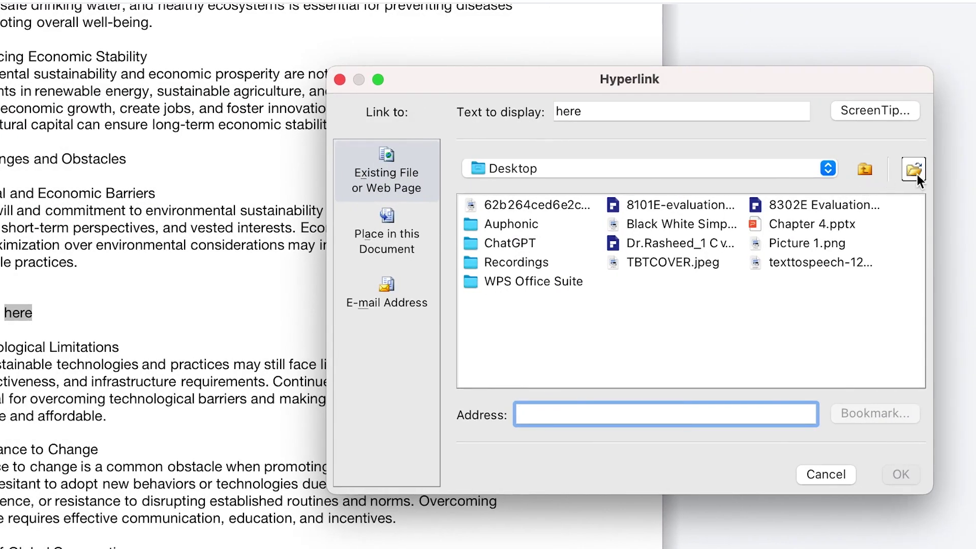
{"action": "left_click", "coordinate": [917, 175]}
{"action": "left_click", "coordinate": [418, 229]}
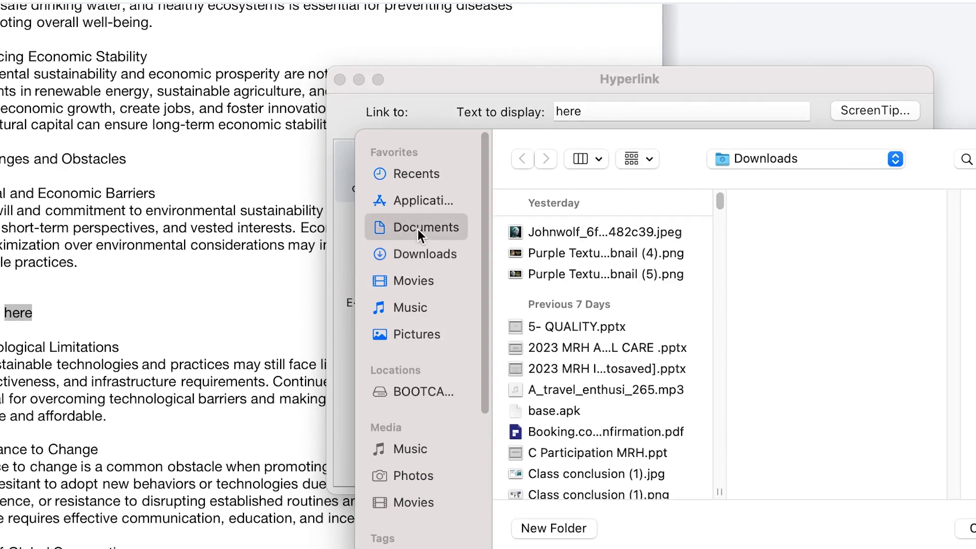
{"action": "left_click", "coordinate": [422, 251]}
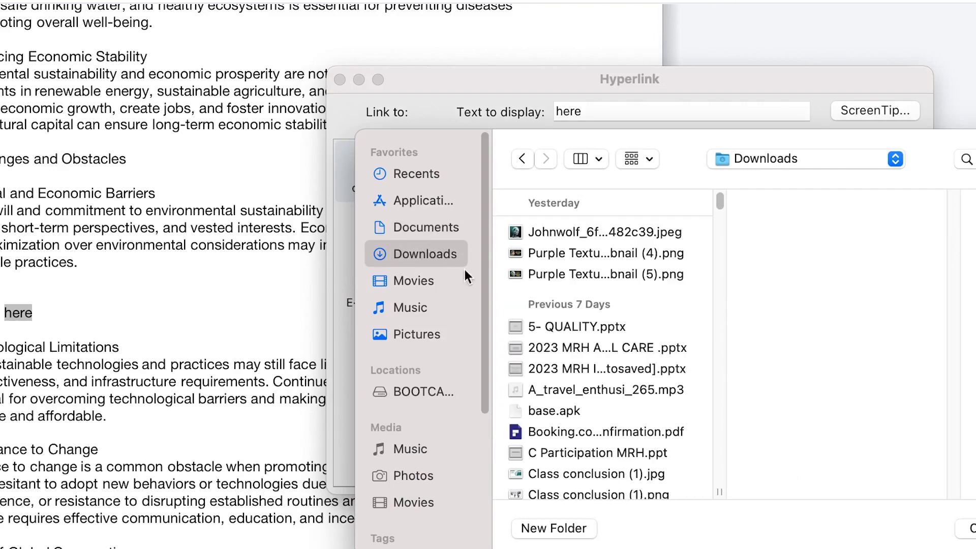
{"action": "left_click", "coordinate": [594, 261]}
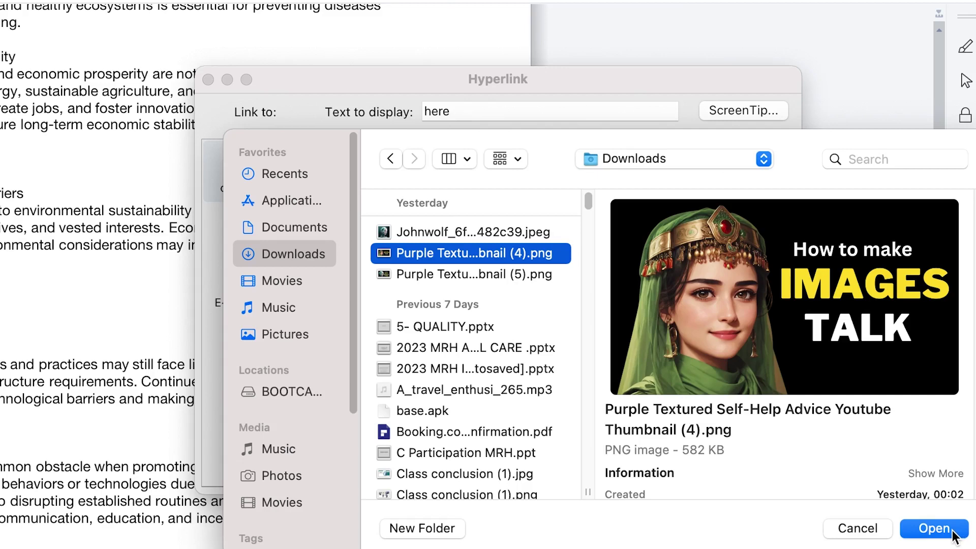
{"action": "left_click", "coordinate": [936, 527]}
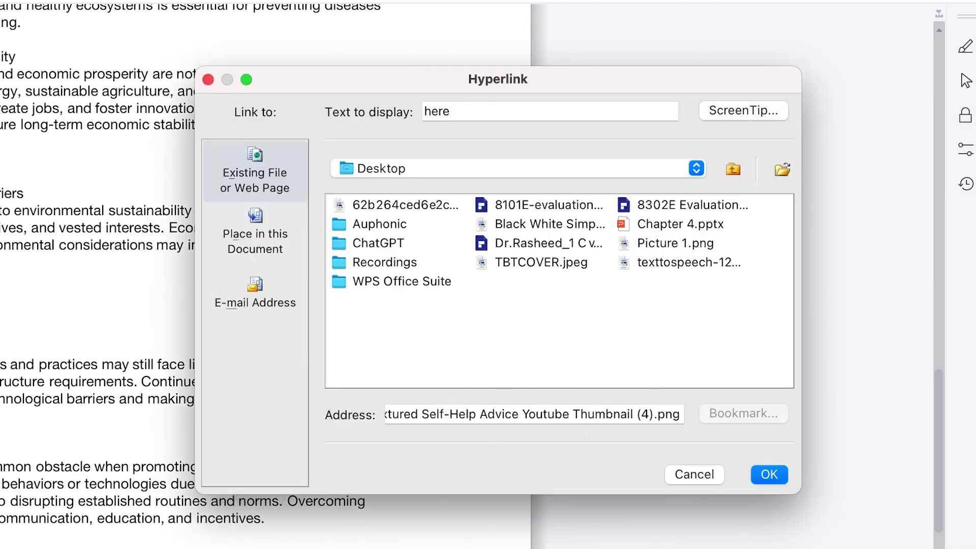
{"action": "left_click", "coordinate": [780, 474]}
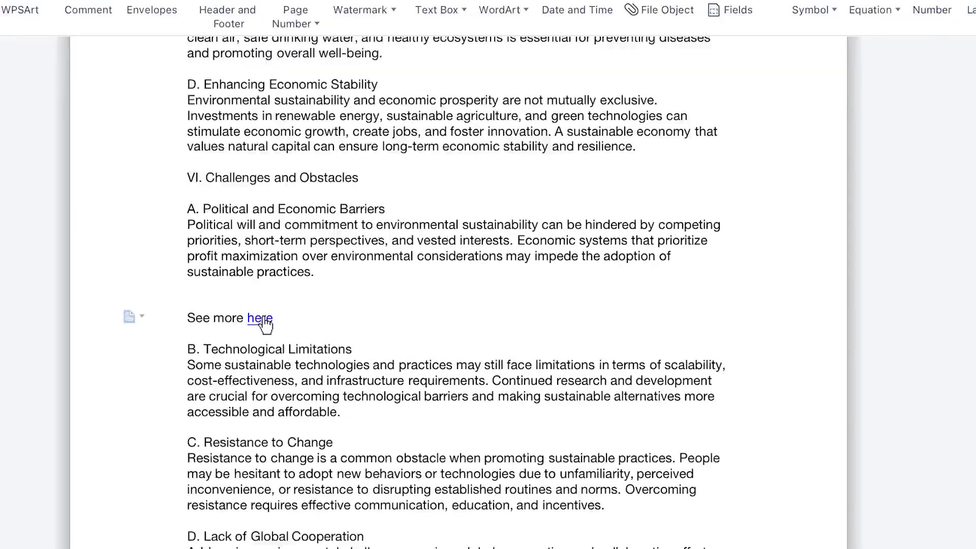
{"action": "left_click", "coordinate": [239, 313], "text": "super"}
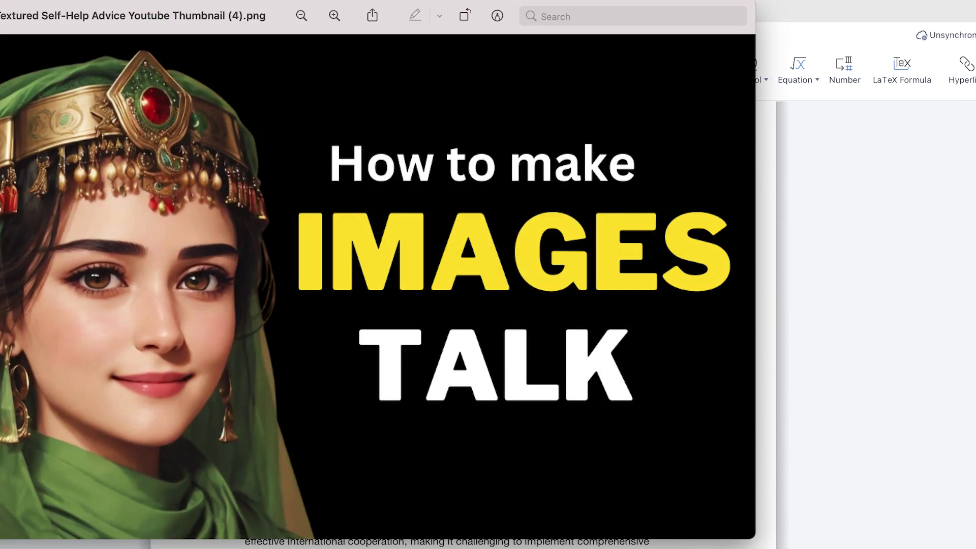
{"action": "key", "text": "super+w"}
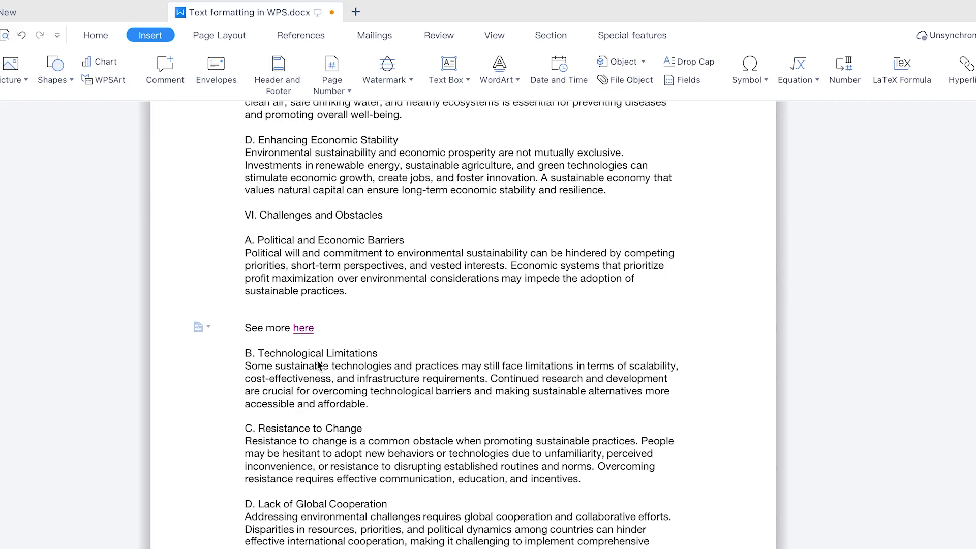
{"action": "right_click", "coordinate": [301, 328]}
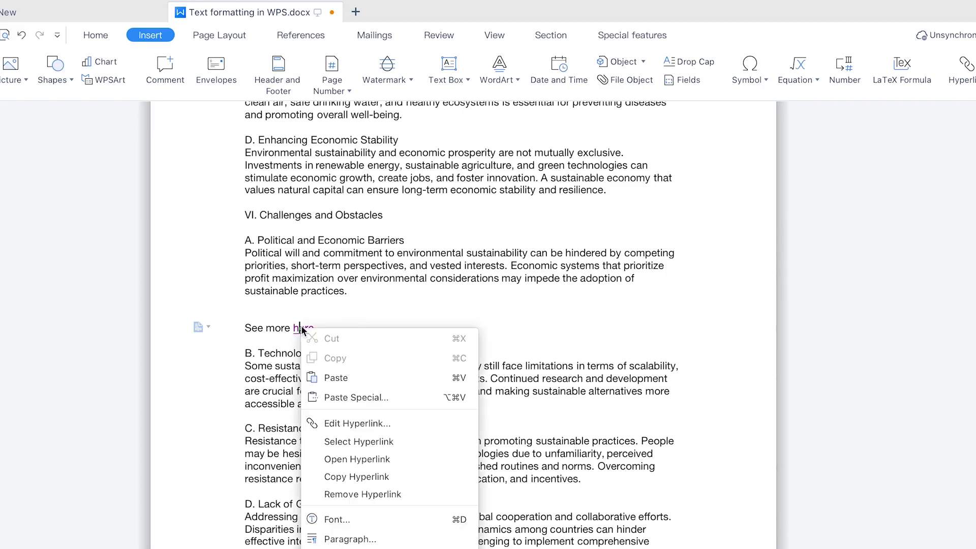
{"action": "left_click", "coordinate": [352, 422]}
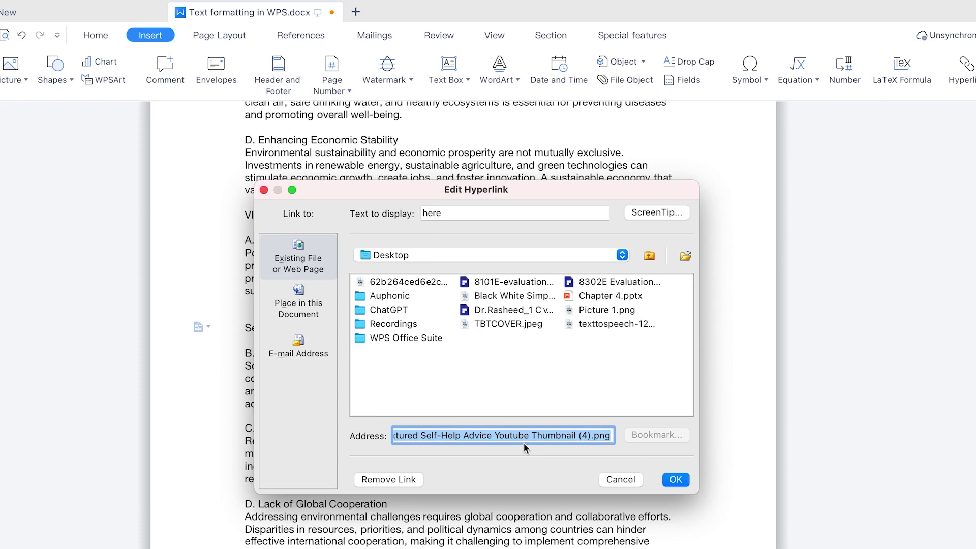
{"action": "type", "text": "http://www."}
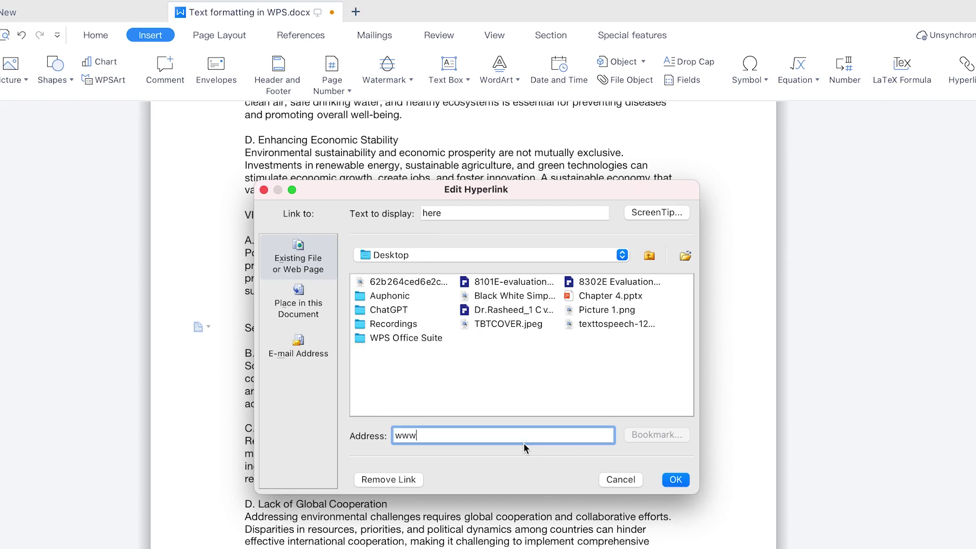
{"action": "type", "text": "epicdigitalacademy.com"}
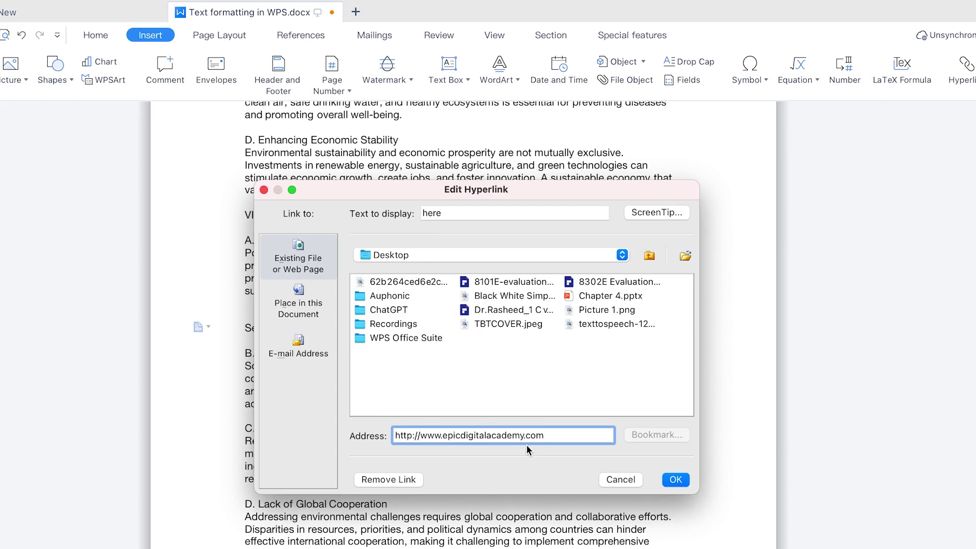
{"action": "left_click", "coordinate": [675, 479]}
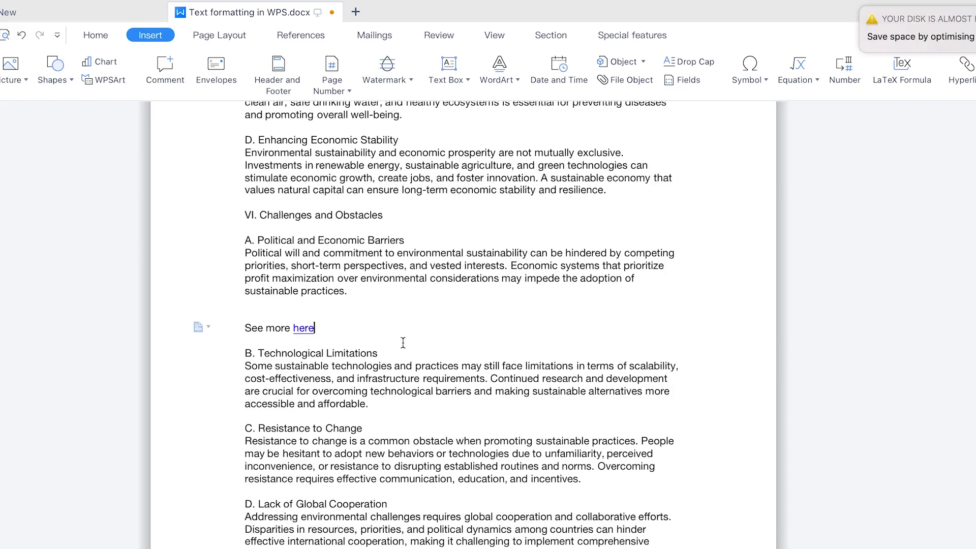
Step: Follow the link to view the Epic Digital Academy site and dismiss the disk-space notification
{"action": "left_click", "coordinate": [304, 327]}
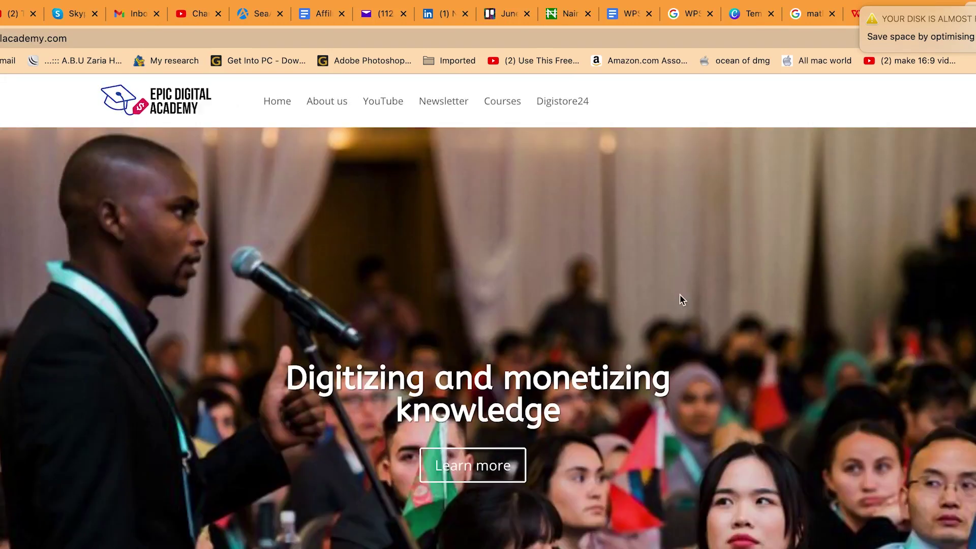
{"action": "left_click", "coordinate": [862, 9]}
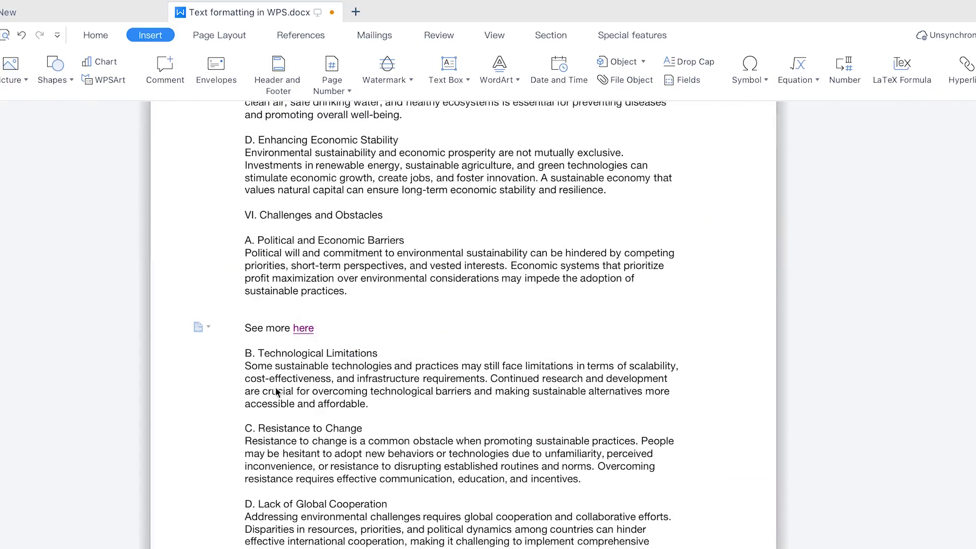
Step: Retarget the 'here' link to Top of document under Place in this Document
{"action": "right_click", "coordinate": [304, 328]}
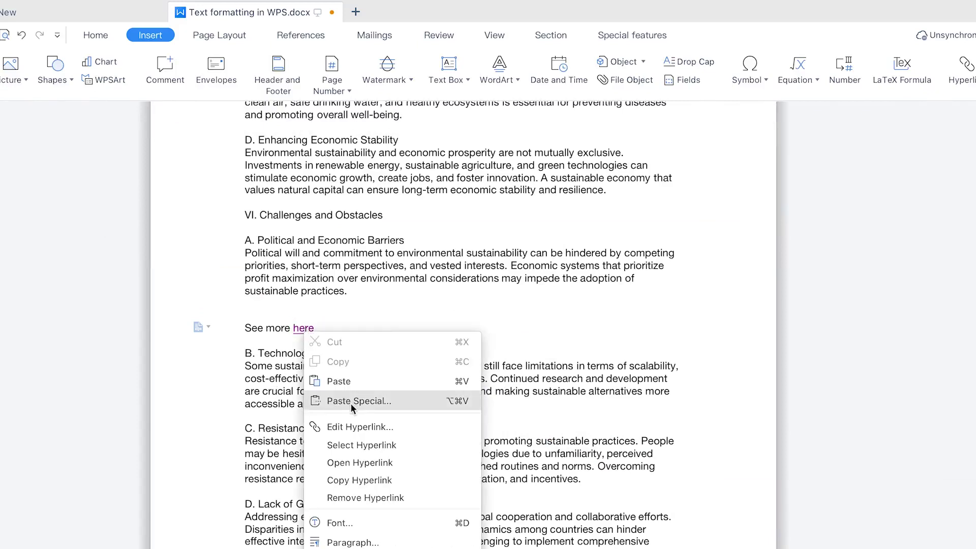
{"action": "left_click", "coordinate": [362, 428]}
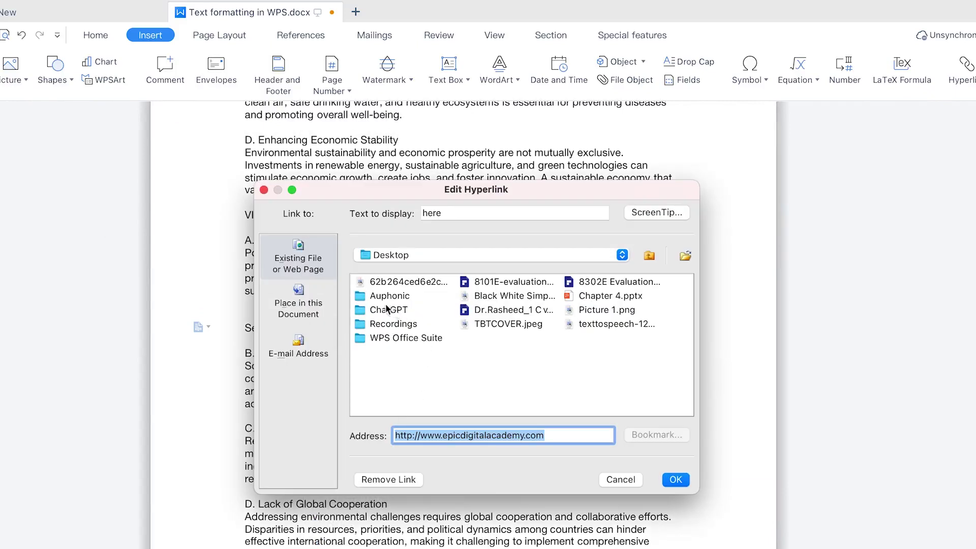
{"action": "left_click", "coordinate": [311, 304]}
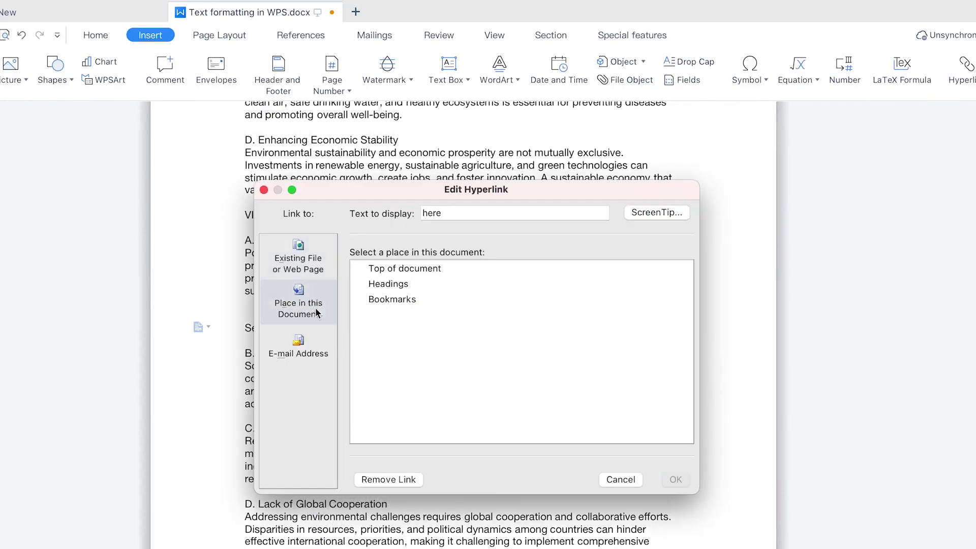
{"action": "left_click", "coordinate": [397, 268]}
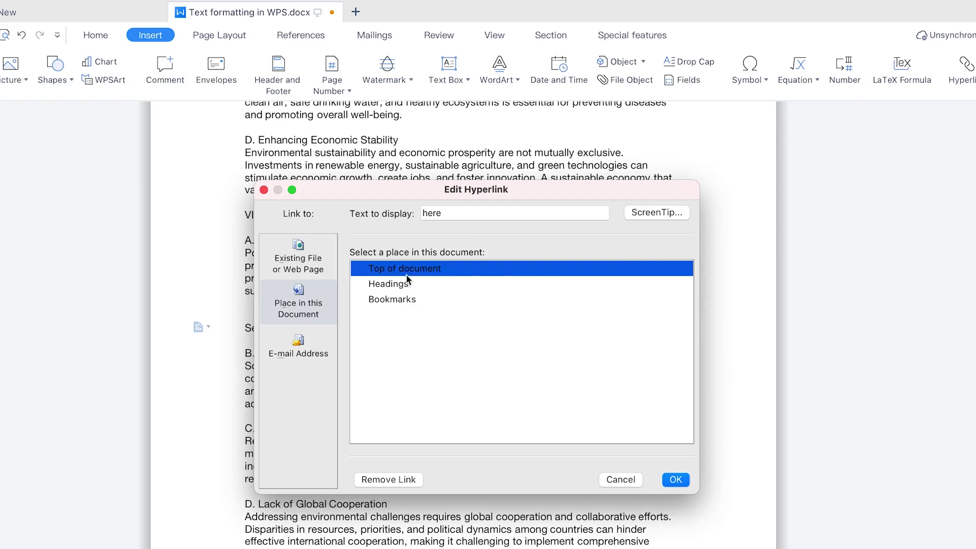
{"action": "left_click", "coordinate": [421, 285]}
{"action": "left_click", "coordinate": [419, 299]}
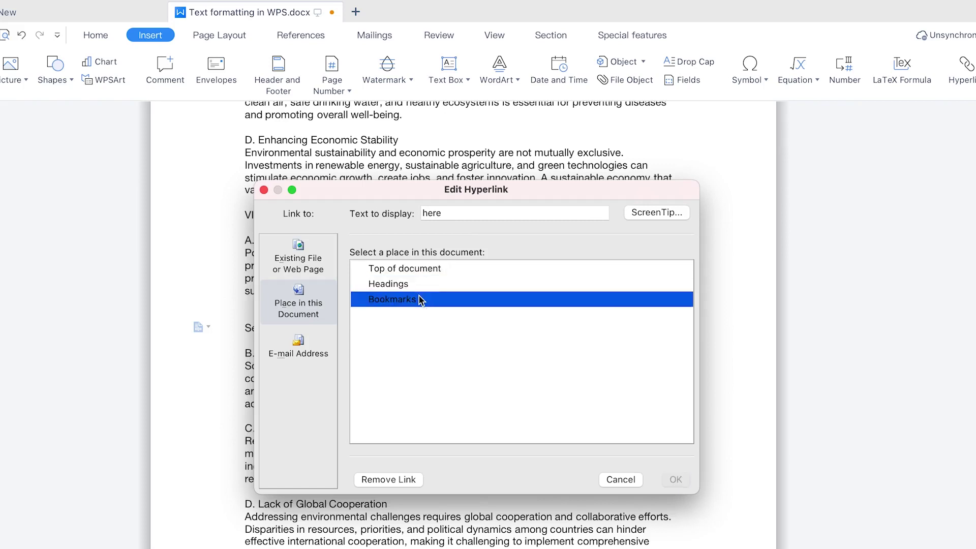
{"action": "left_click", "coordinate": [418, 269]}
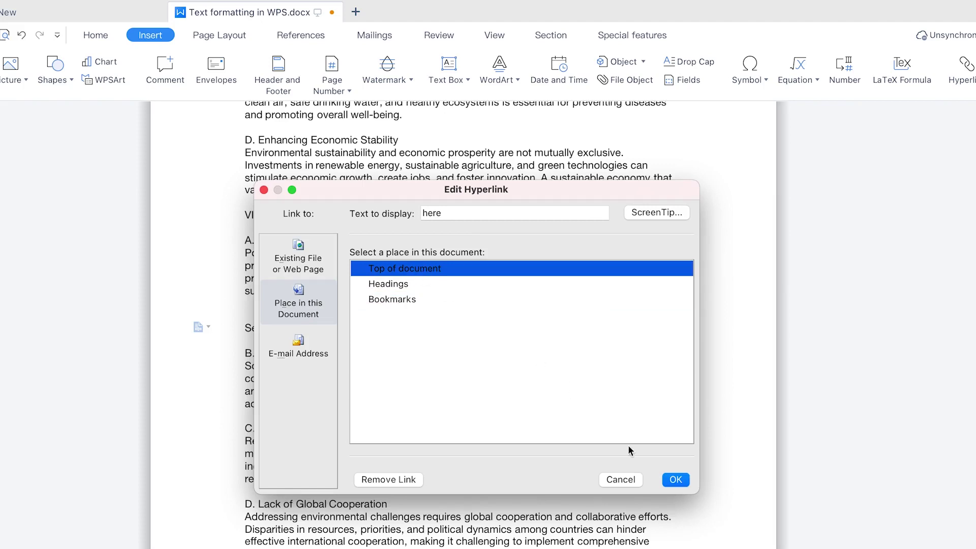
{"action": "left_click", "coordinate": [683, 480]}
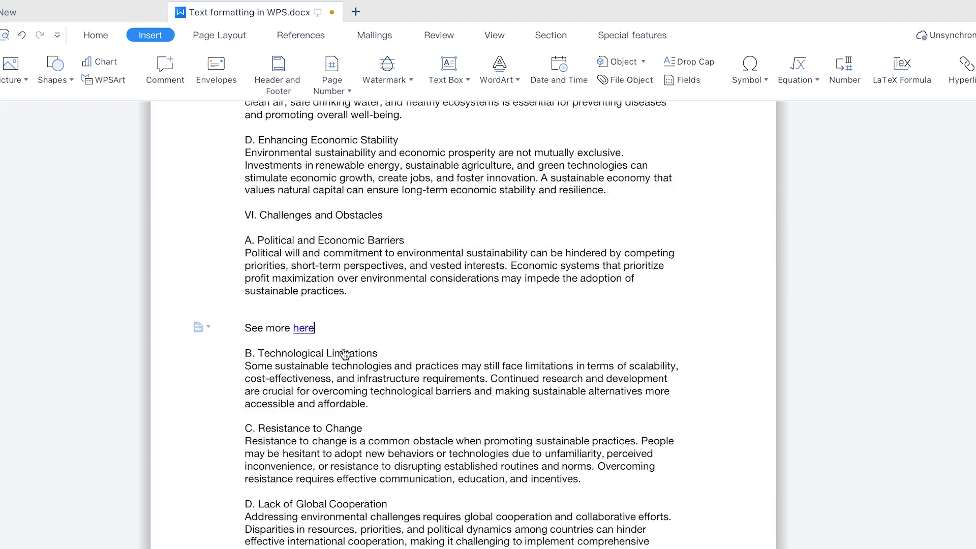
Step: Follow the 'here' link to confirm it jumps to the top of the document
{"action": "left_click", "coordinate": [304, 328], "text": "ctrl"}
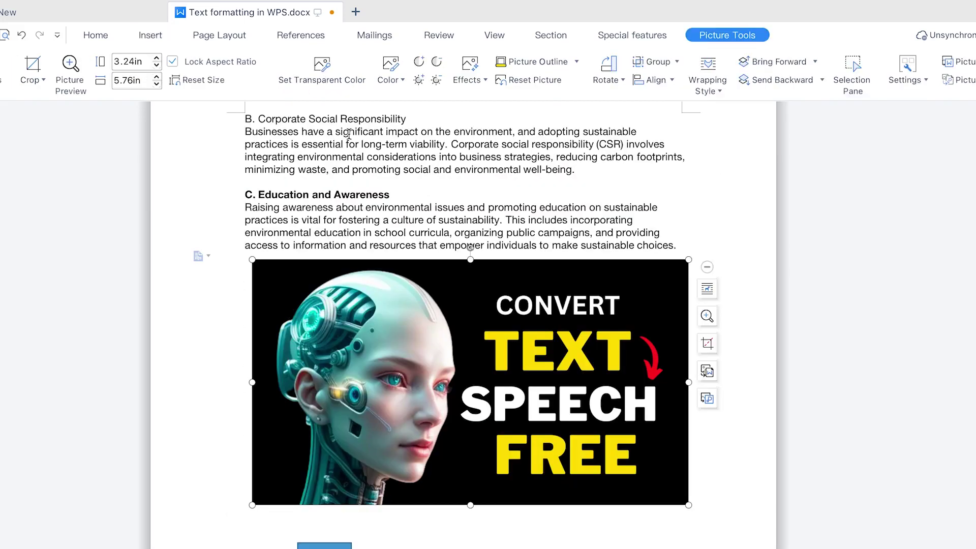
{"action": "scroll", "coordinate": [335, 153], "scroll_direction": "up", "scroll_amount": 2}
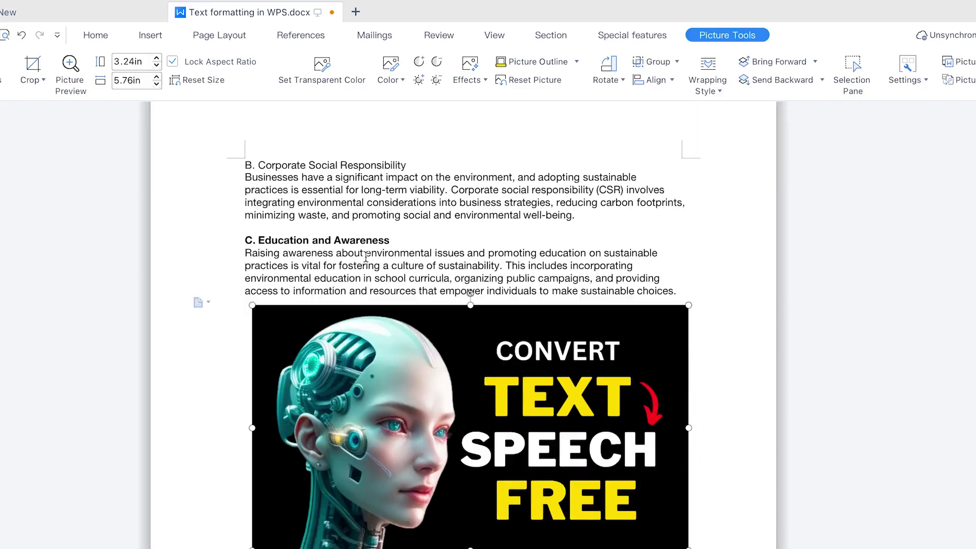
{"action": "scroll", "coordinate": [344, 216], "scroll_direction": "down", "scroll_amount": 15}
{"action": "scroll", "coordinate": [378, 294], "scroll_direction": "down", "scroll_amount": 5}
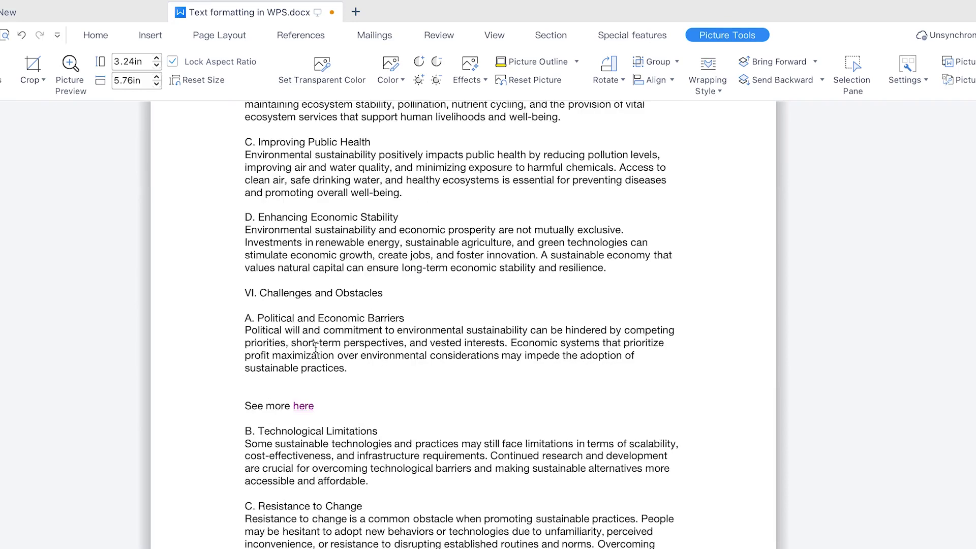
Step: Remove the hyperlink from 'here' and select the plain word again
{"action": "right_click", "coordinate": [305, 407]}
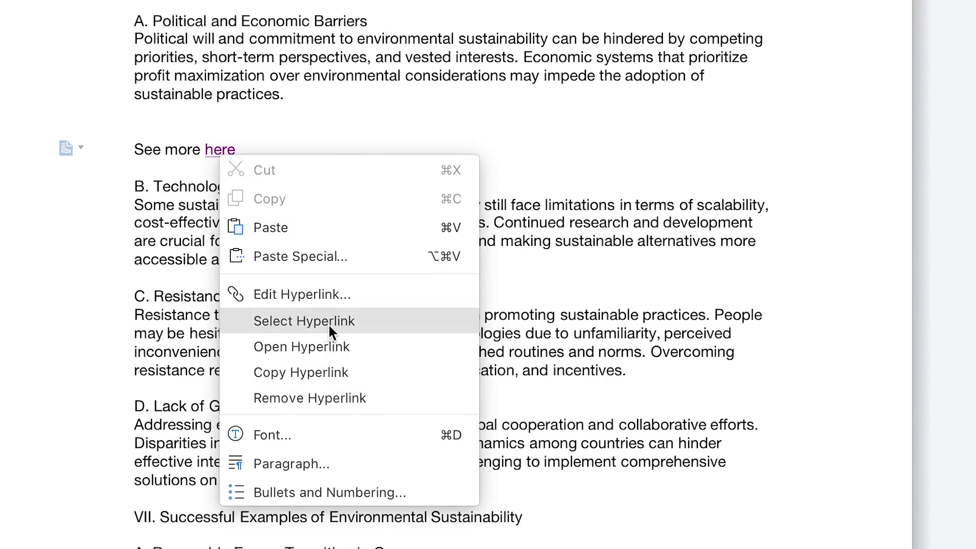
{"action": "left_click", "coordinate": [333, 397]}
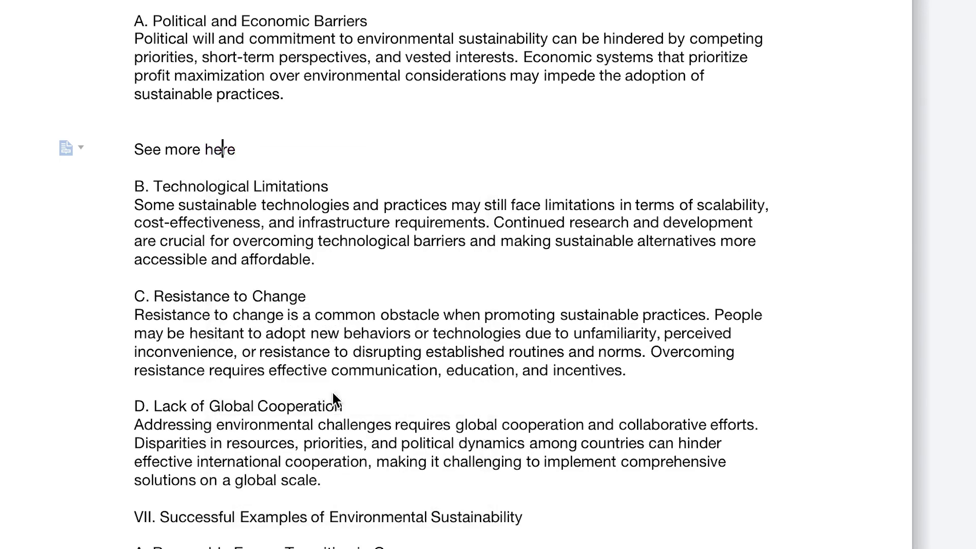
{"action": "left_click", "coordinate": [236, 149]}
{"action": "left_click_drag", "start_coordinate": [244, 153], "coordinate": [204, 148]}
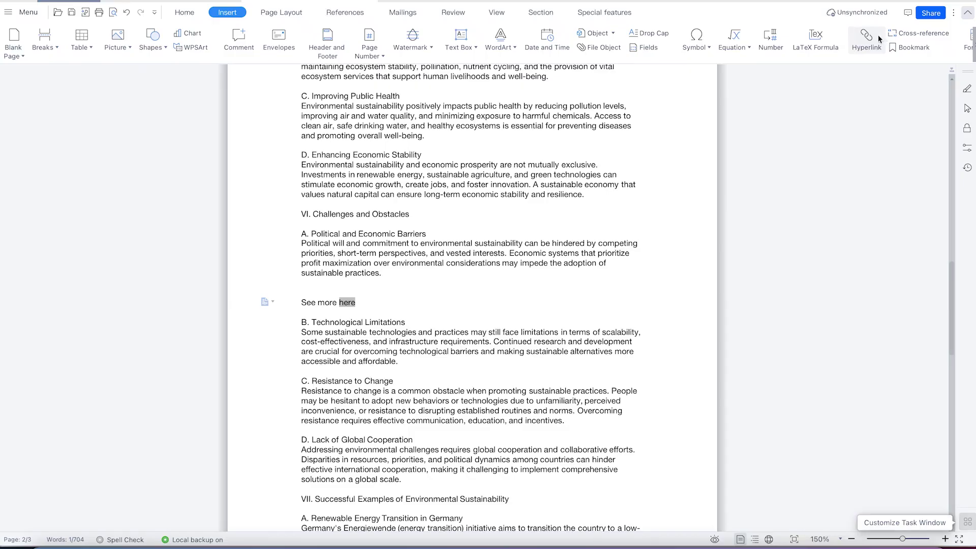
Step: Link 'here' to the CV PDF on the Desktop and open it to verify
{"action": "left_click", "coordinate": [866, 38]}
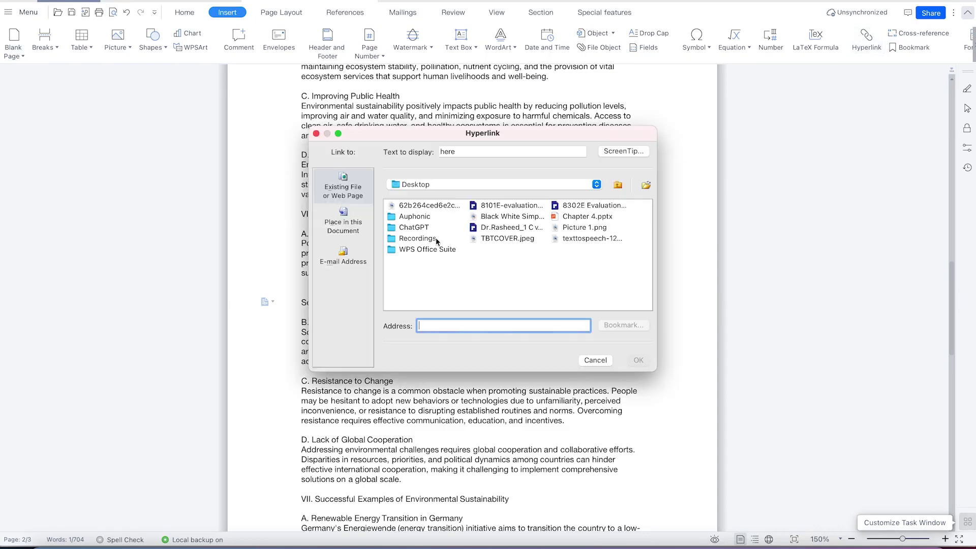
{"action": "left_click", "coordinate": [332, 184]}
{"action": "left_click", "coordinate": [530, 229]}
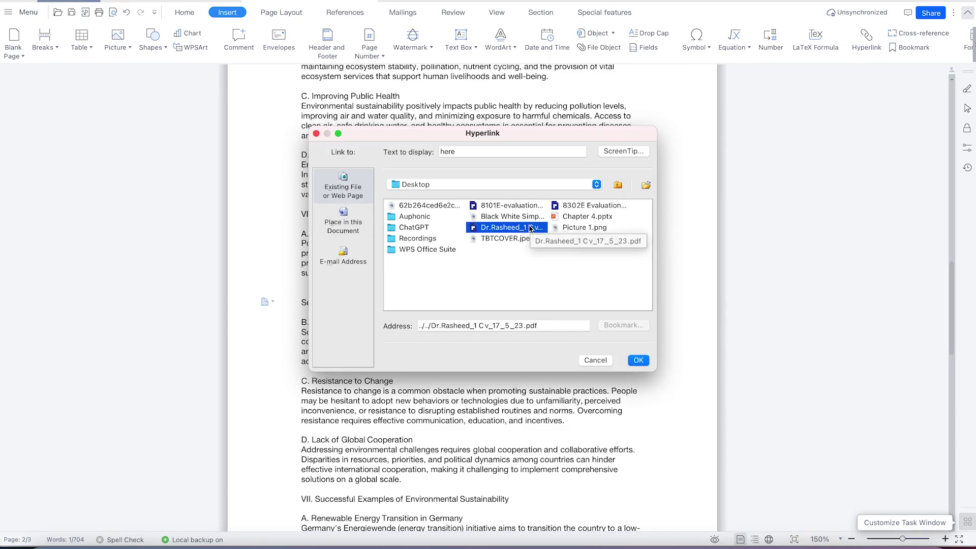
{"action": "left_click", "coordinate": [638, 361]}
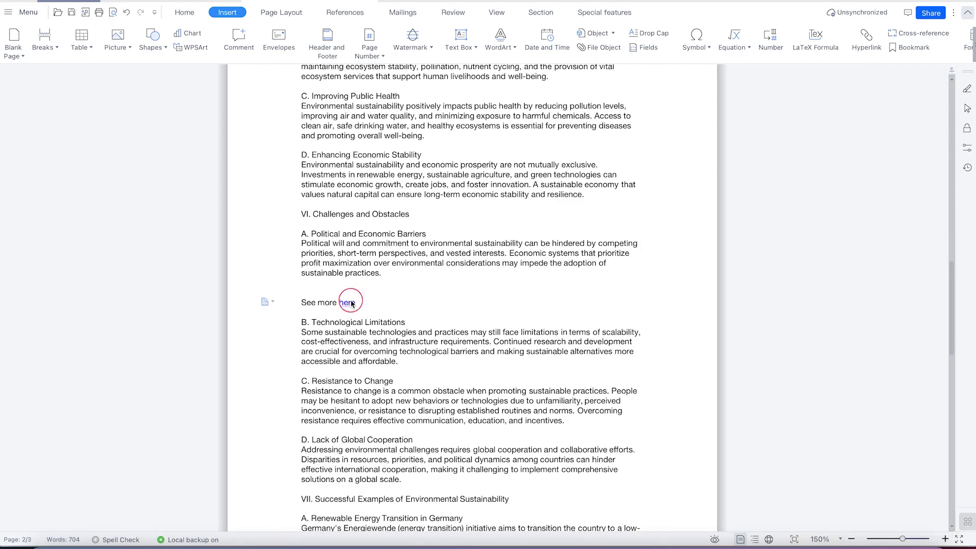
{"action": "left_click", "coordinate": [350, 302]}
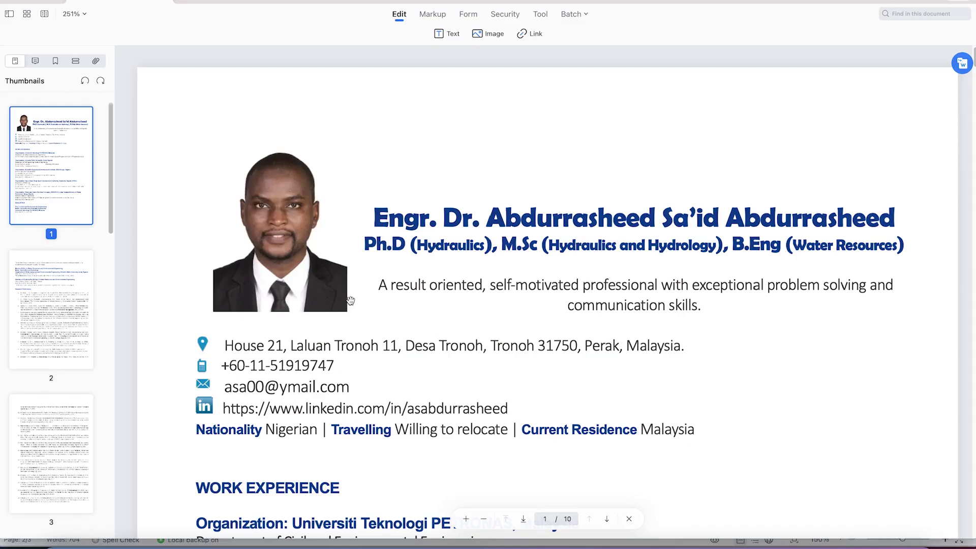